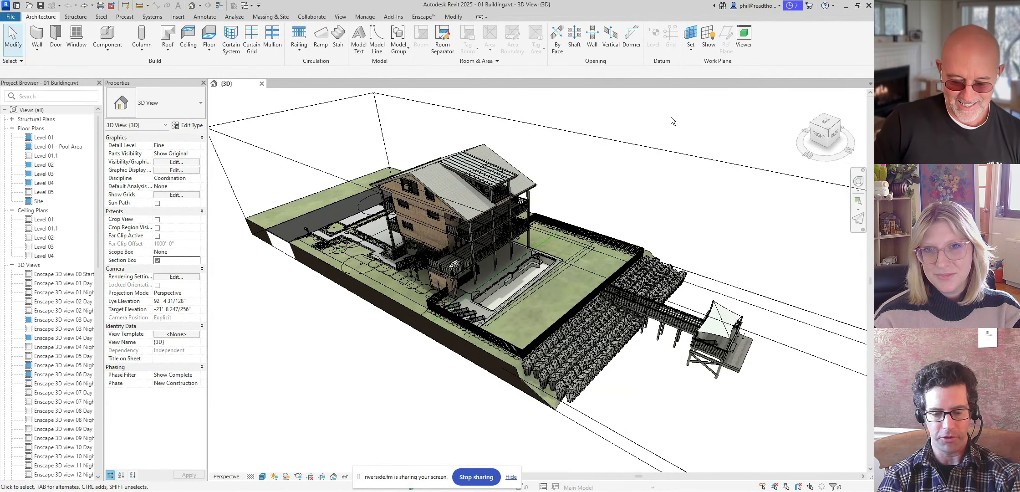
Step: Switch to the Enscape window to show the rendered building model
left_click(512, 477)
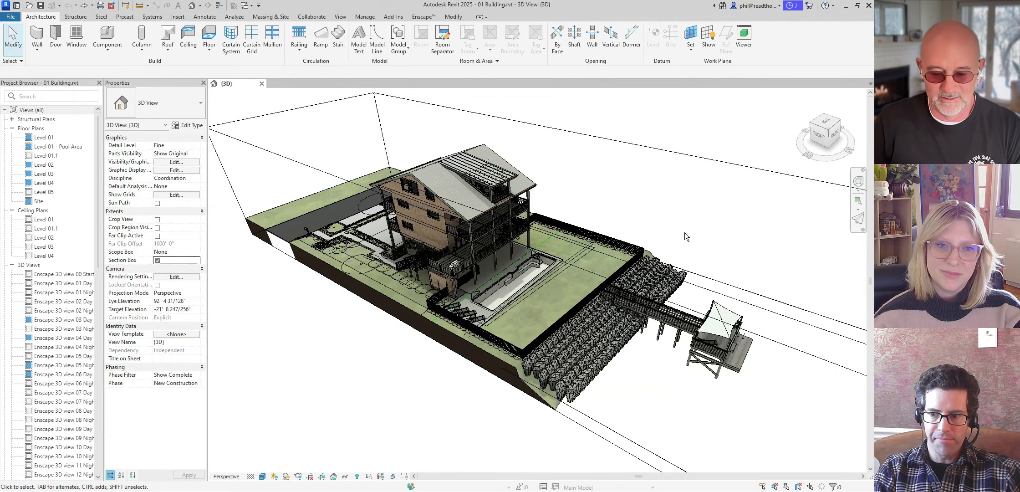
key("alt+Tab")
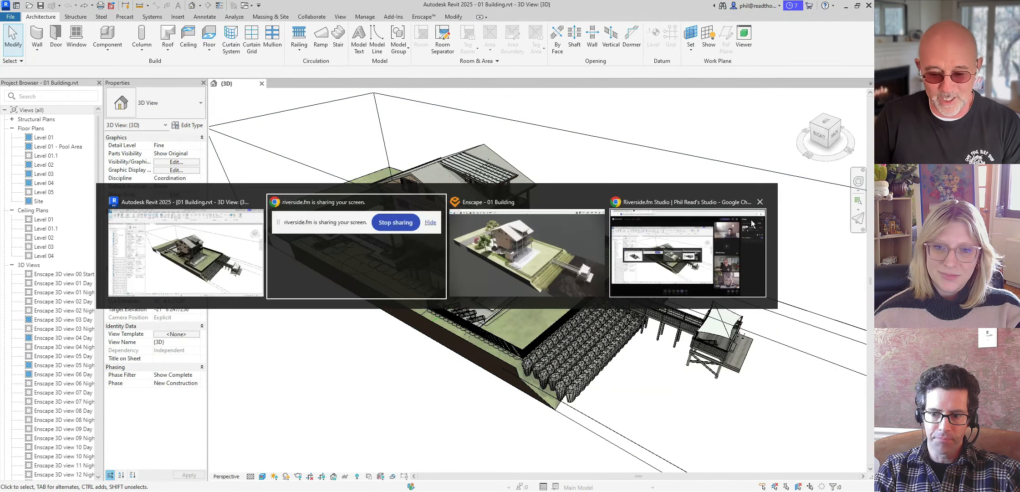
left_click(550, 249)
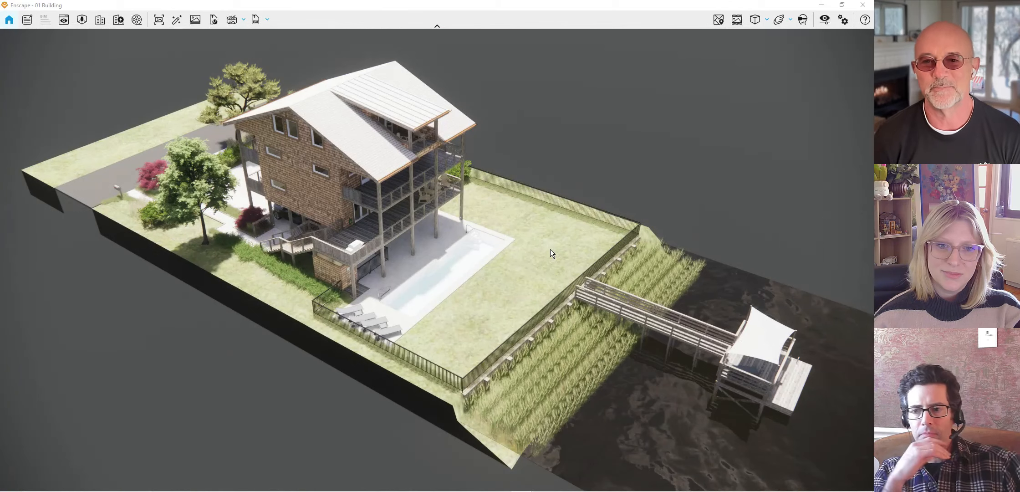
left_click_drag(435, 244, 627, 211)
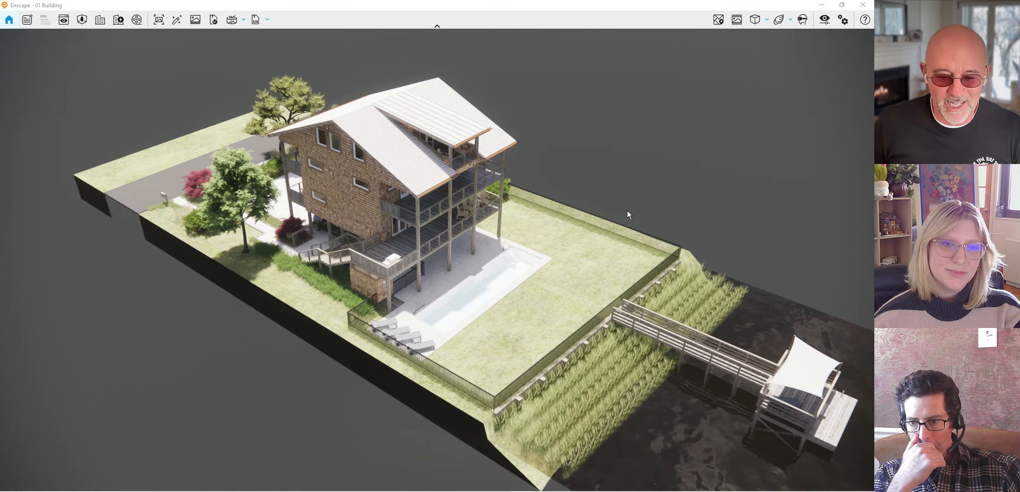
Step: Open Enscape Impact, review its location and building settings, and return to the energy results dashboard
left_click(118, 21)
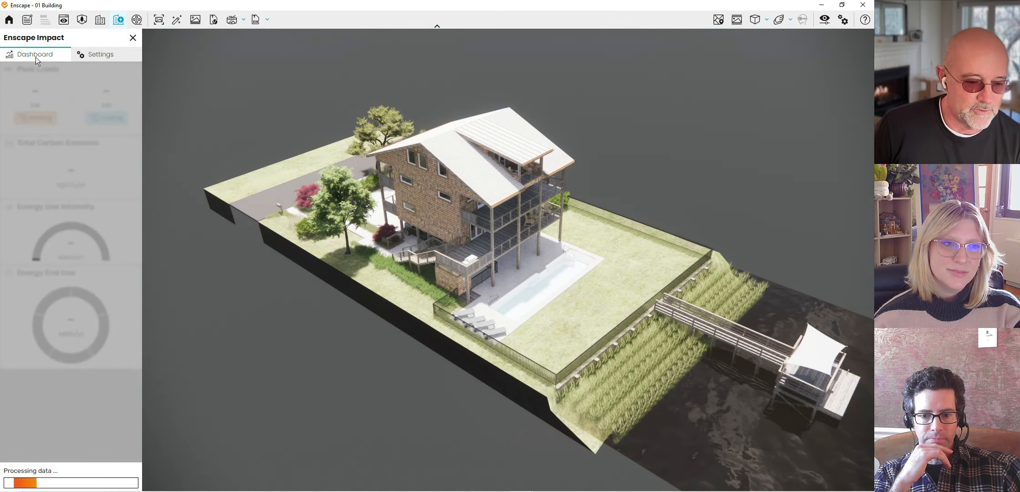
left_click(117, 56)
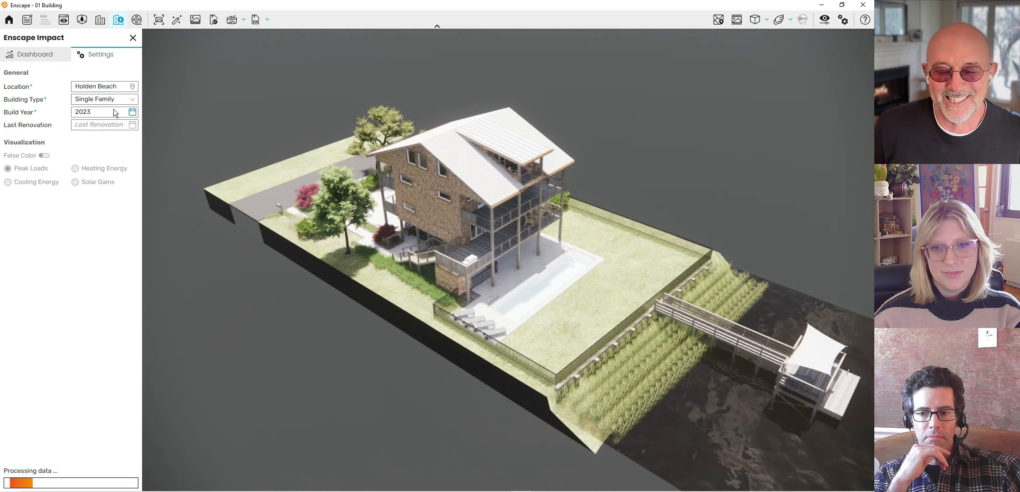
left_click(33, 56)
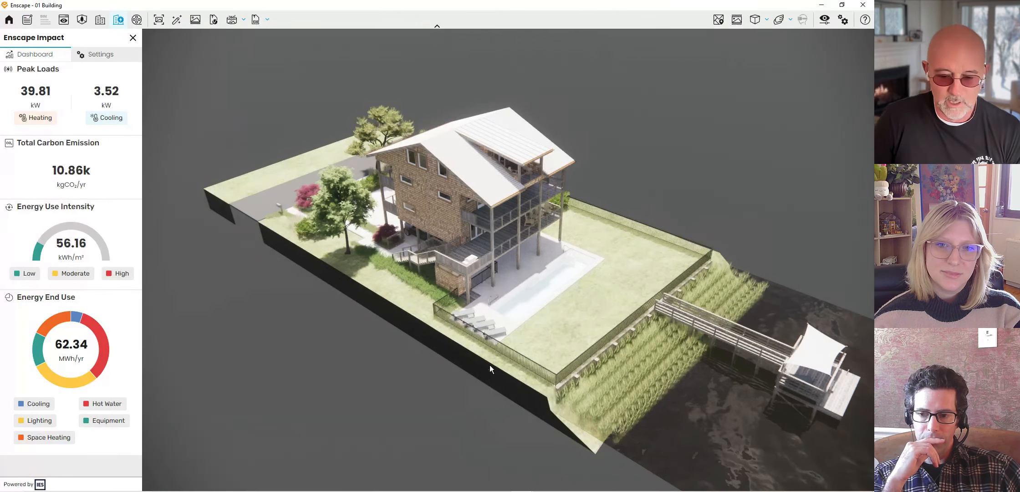
scroll(533, 268, "up", 5)
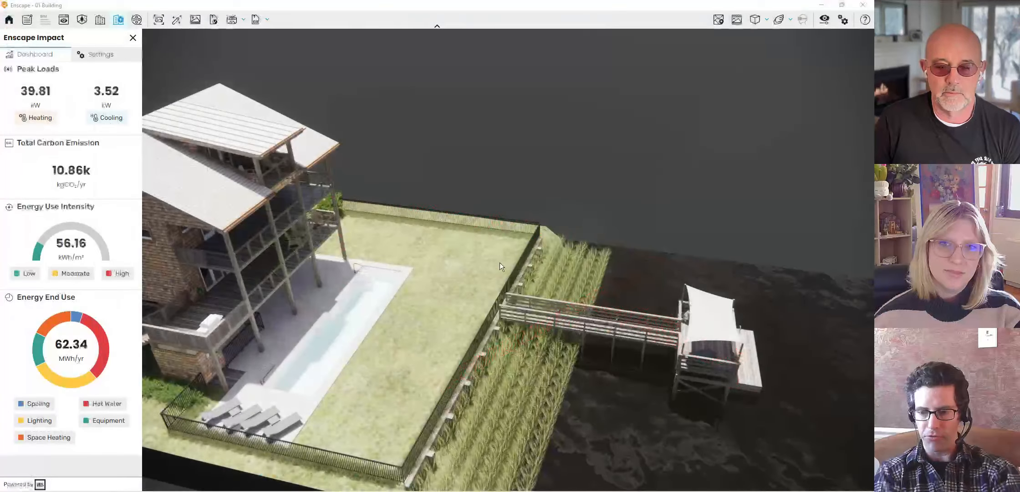
scroll(549, 266, "down", 5)
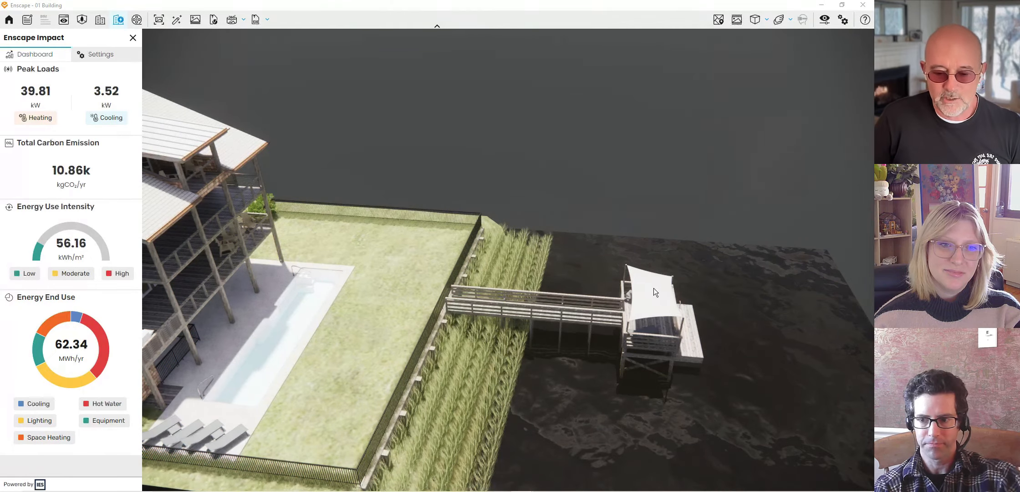
left_click_drag(438, 274, 362, 275)
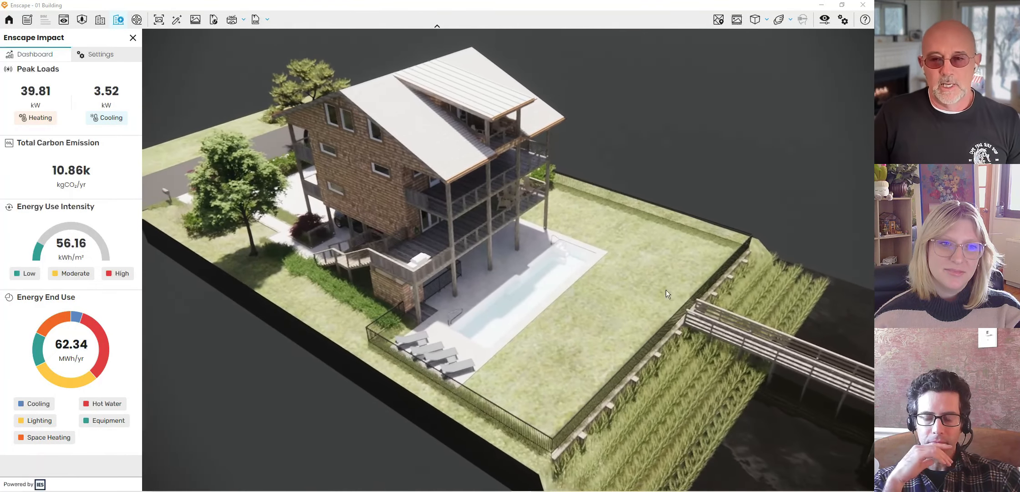
left_click_drag(515, 262, 486, 253)
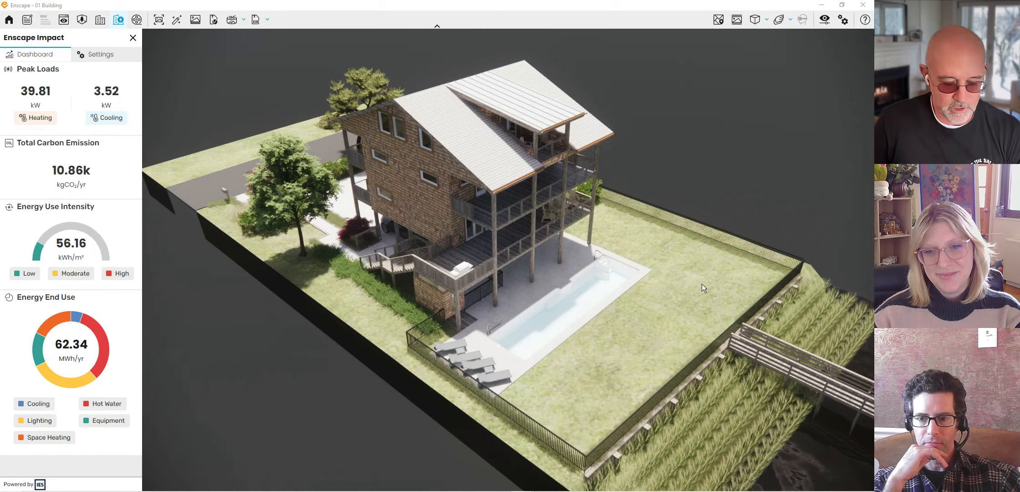
Step: Switch to Revit and open the Visibility/Graphic Overrides for the 3D view
key("alt+Tab")
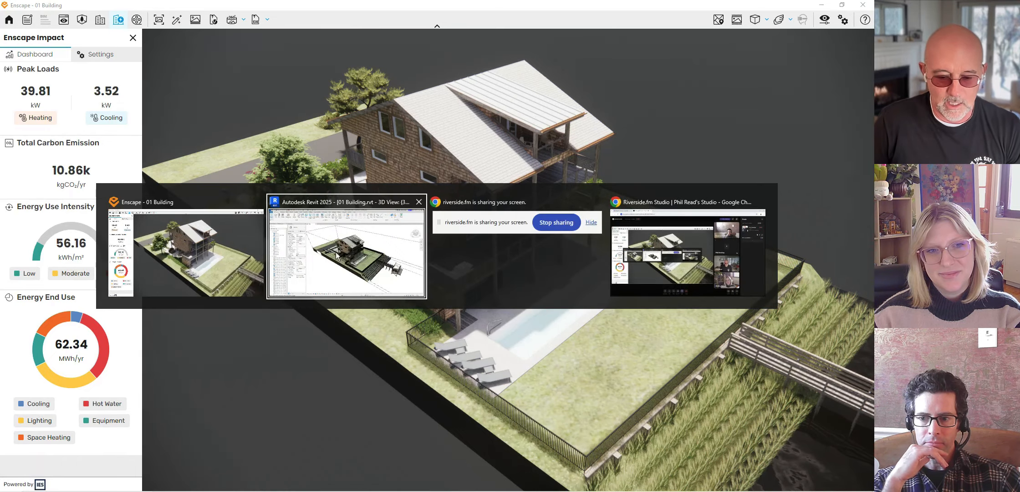
key("v")
key("v")
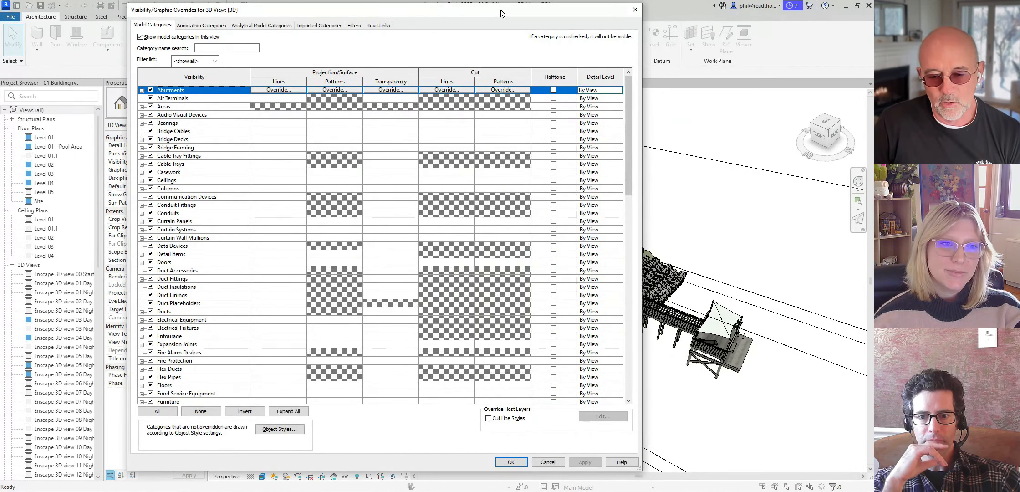
left_click_drag(498, 19, 568, 20)
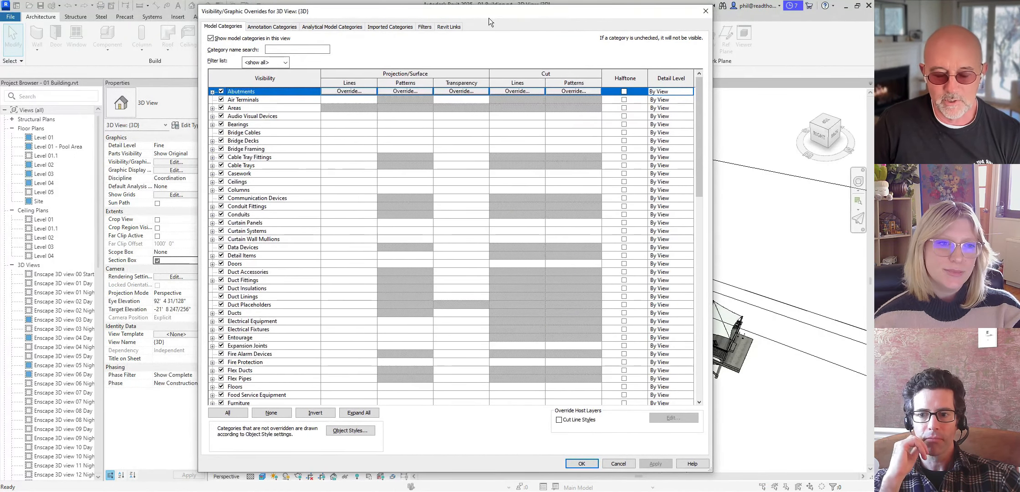
Step: Examine the Revit links, filters, and the imported, analytical and annotation category settings of the 3D view
left_click(456, 30)
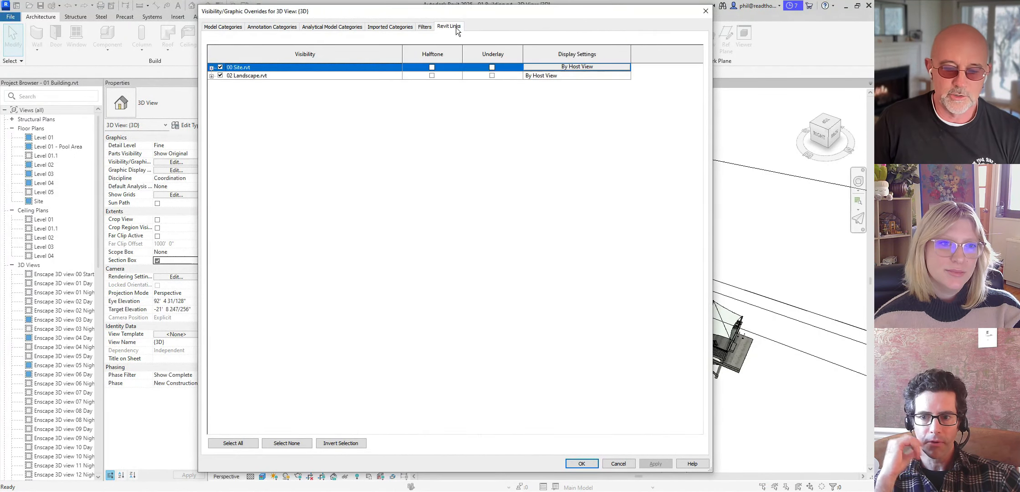
left_click(425, 26)
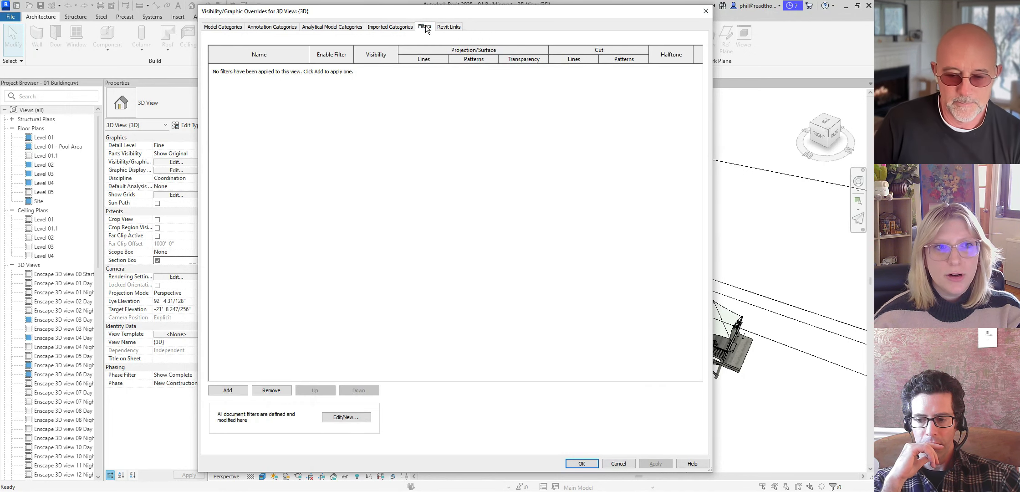
left_click(398, 28)
left_click(326, 27)
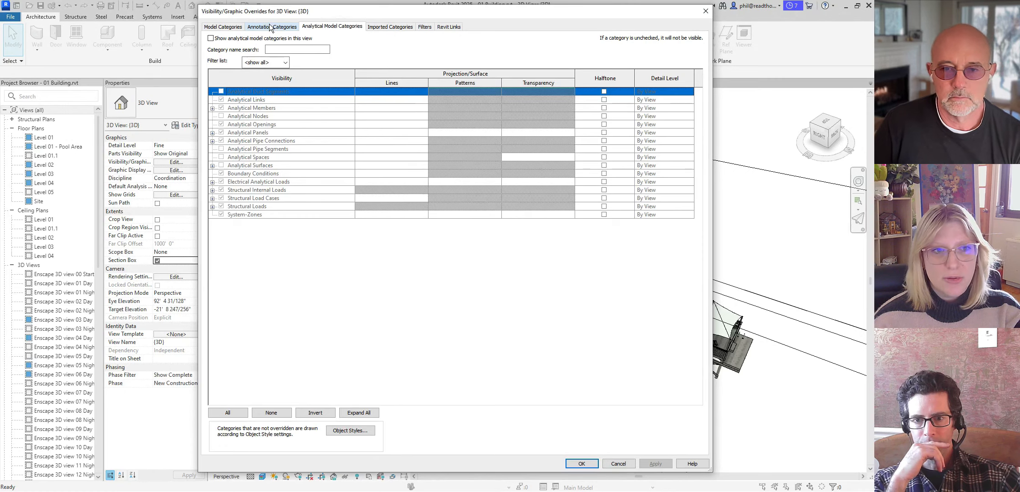
left_click(271, 27)
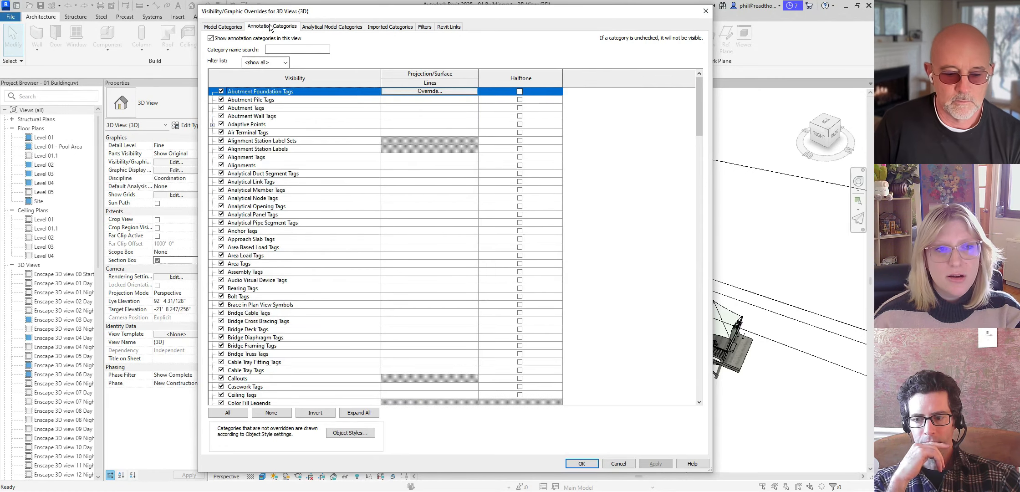
Step: Turn off the visibility of all model categories in the 3D view and clear the category selection
left_click(226, 415)
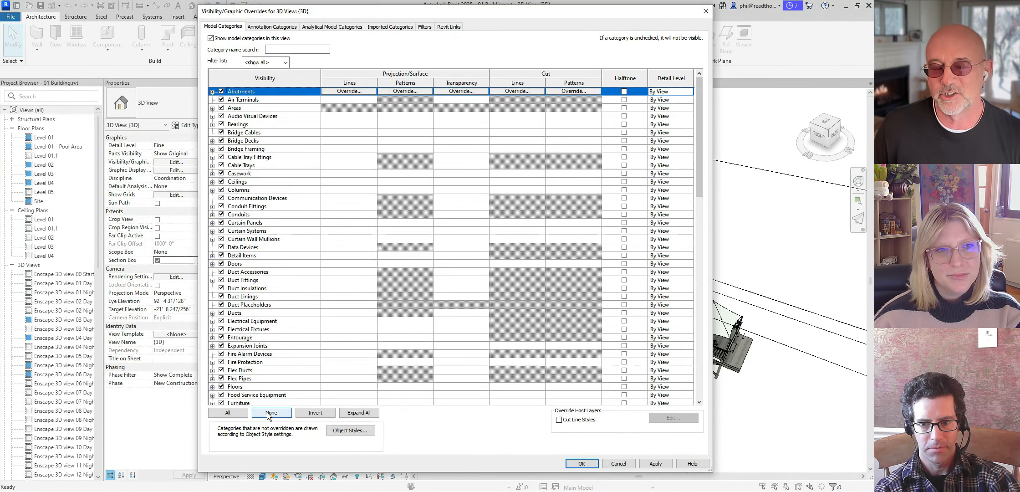
left_click(219, 413)
left_click(221, 403)
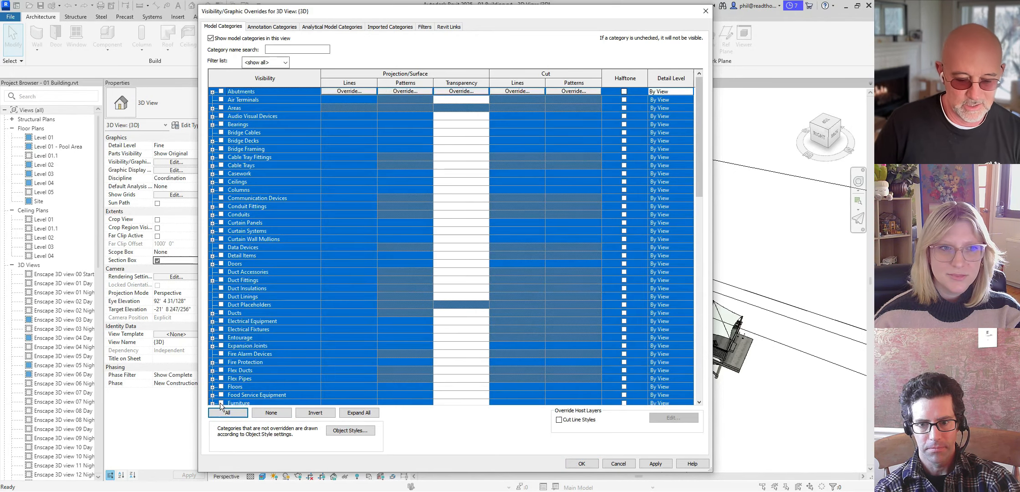
left_click(276, 414)
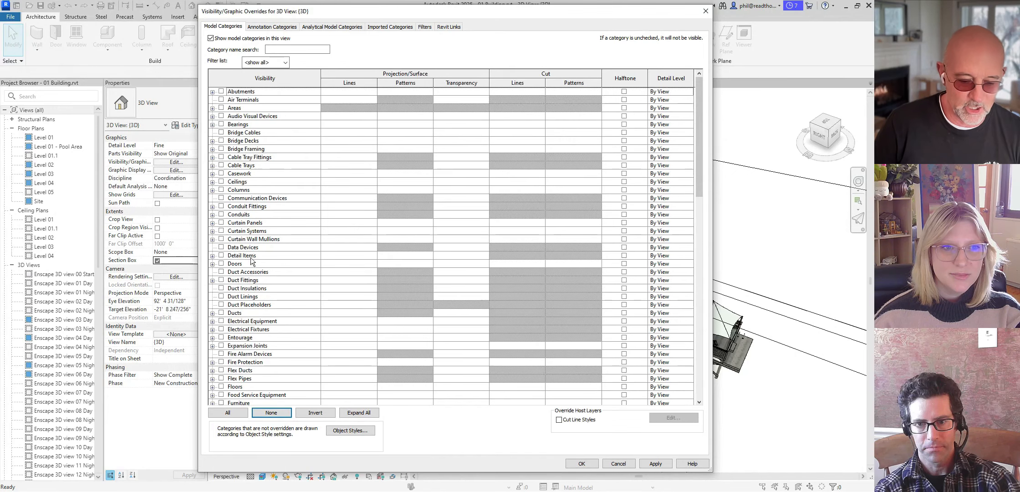
Step: Make the Curtain Panels, Curtain Systems, Curtain Wall Mullions, Doors and Ceilings categories visible
left_click(222, 222)
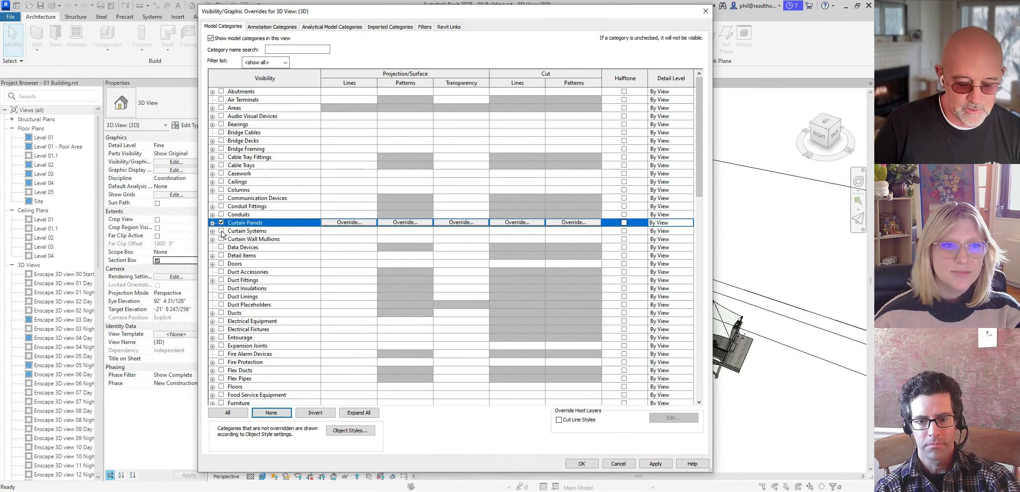
left_click(221, 231)
left_click(221, 239)
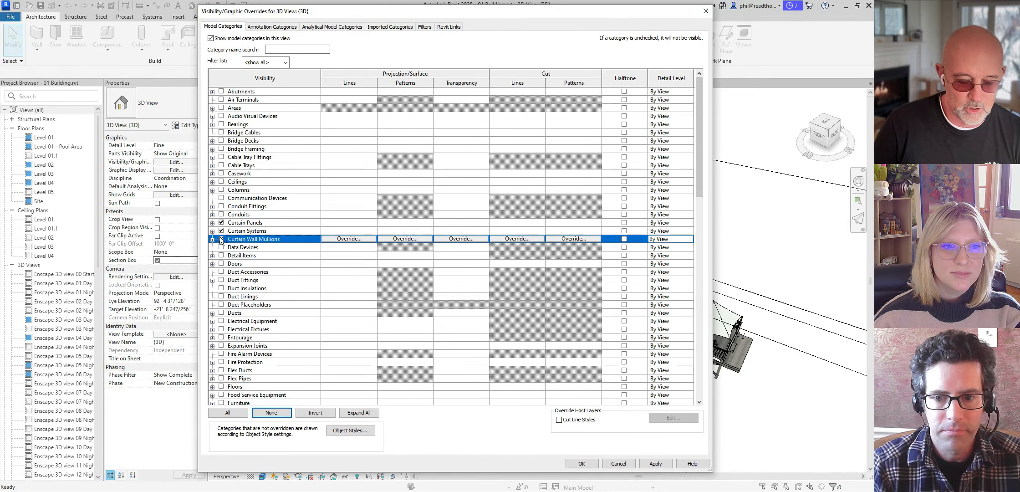
left_click(222, 264)
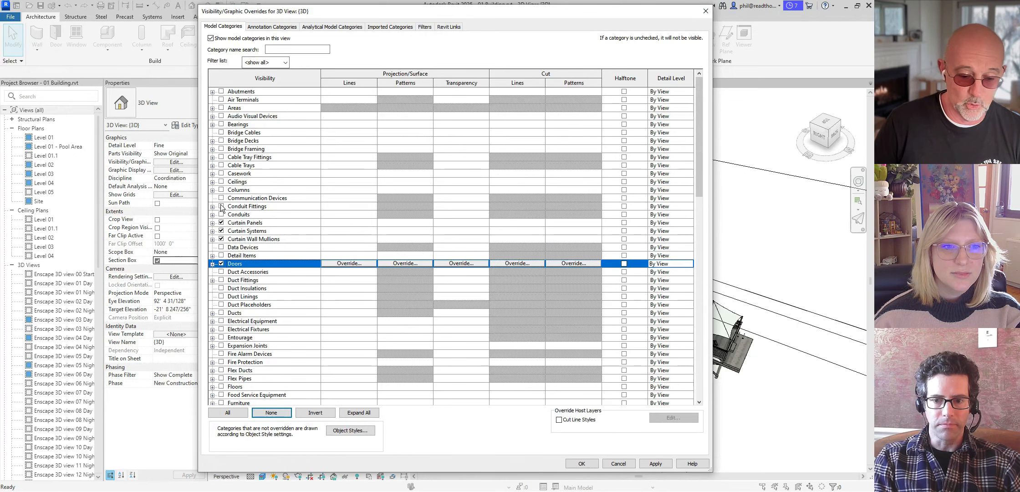
left_click(221, 182)
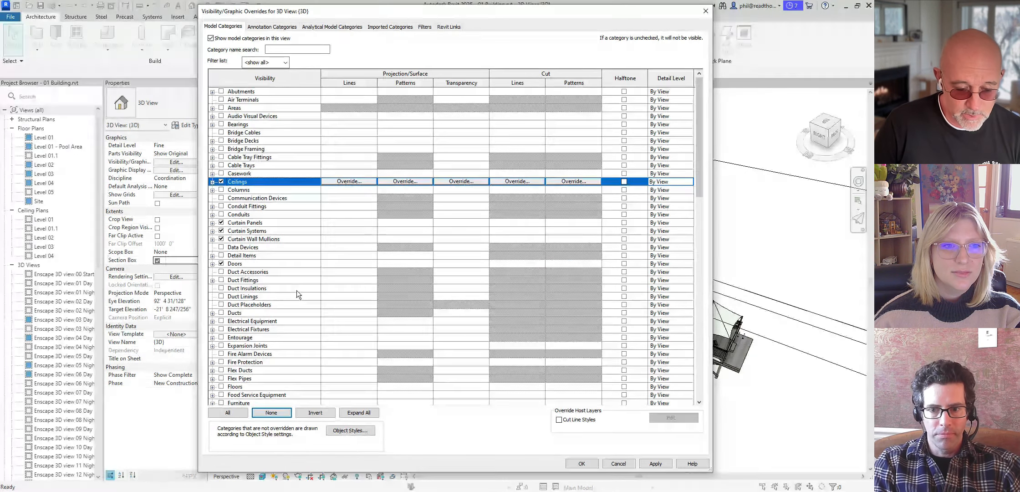
Step: Make the Floors, Roofs, Walls and Windows categories visible and review the checked model categories
scroll(285, 292, "down", 3)
scroll(285, 295, "down", 2)
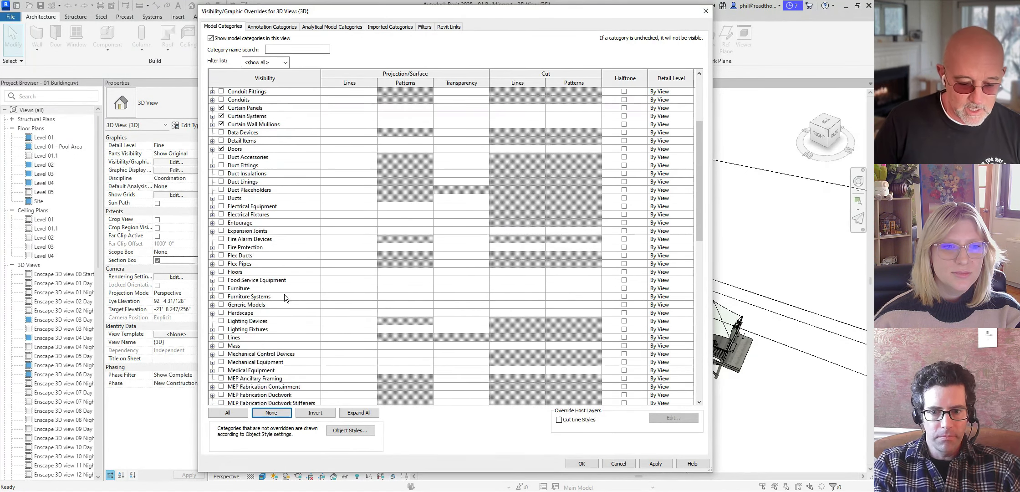
left_click(221, 272)
scroll(247, 353, "down", 5)
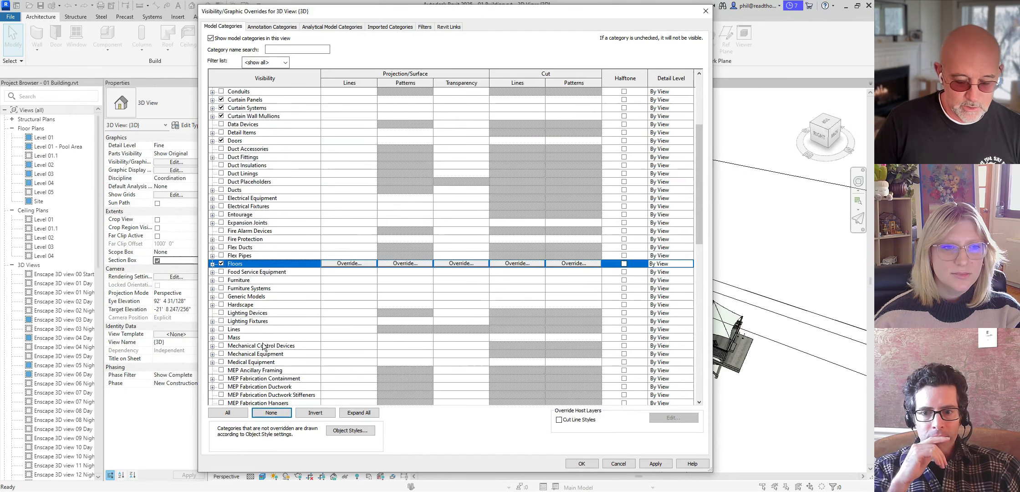
scroll(247, 354, "down", 2)
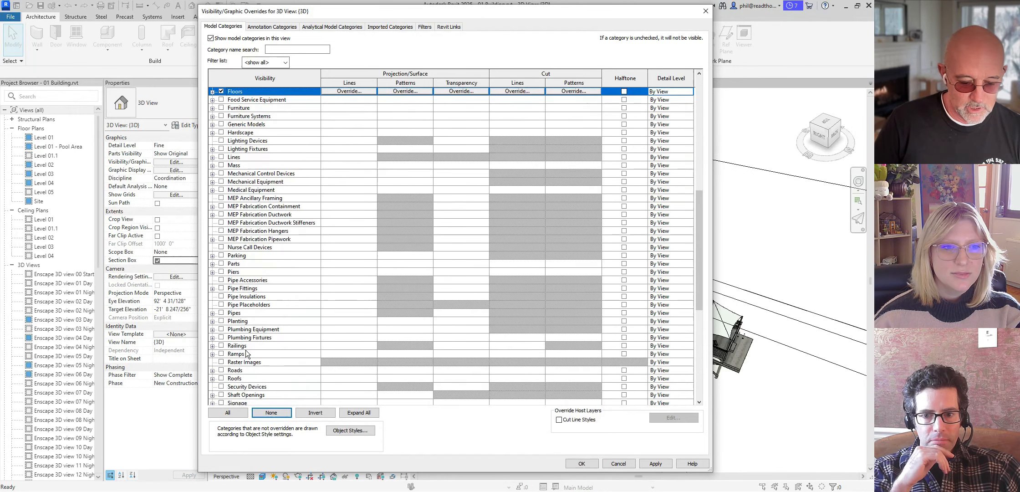
scroll(247, 354, "down", 2)
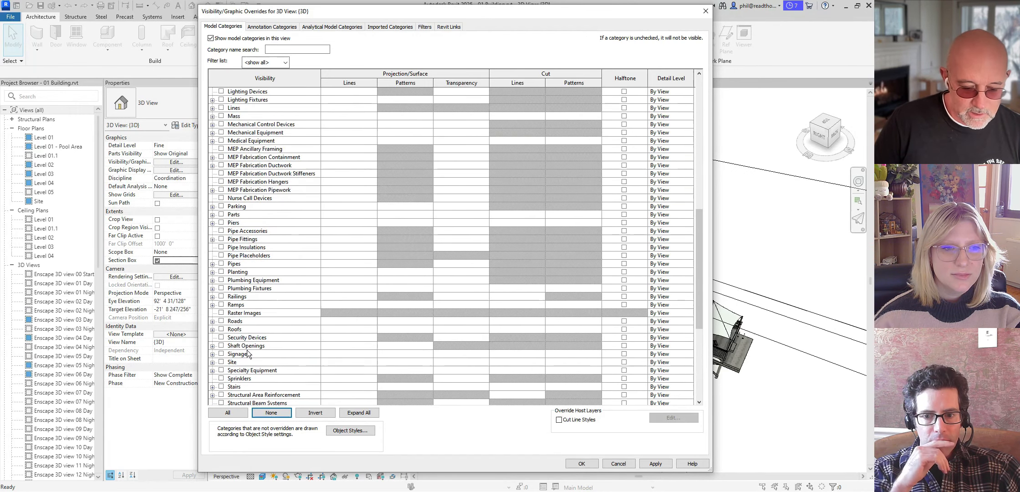
left_click(222, 330)
scroll(255, 360, "down", 8)
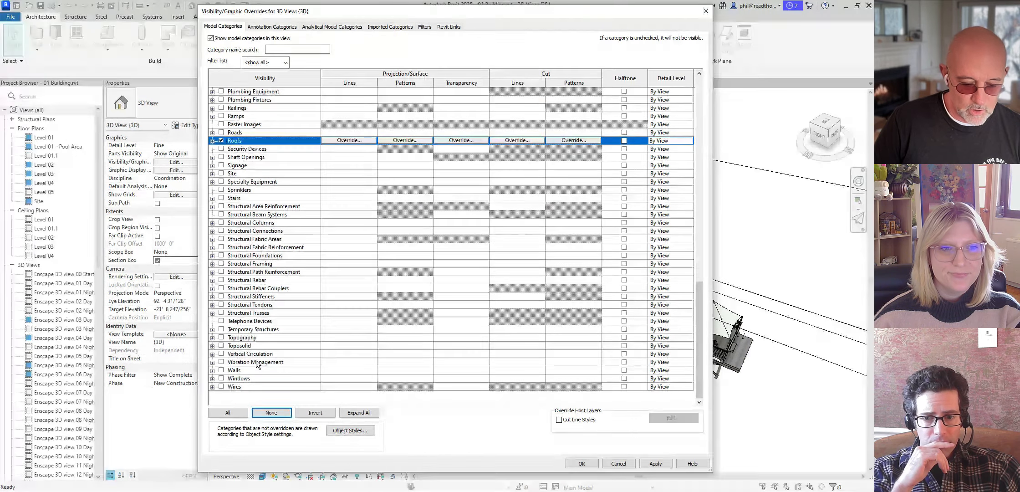
left_click(222, 370)
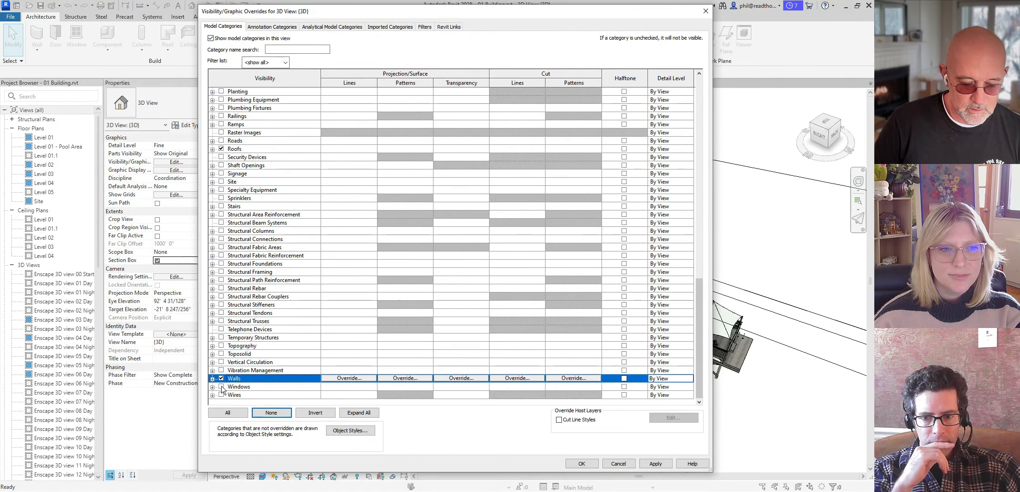
left_click(221, 386)
scroll(309, 298, "up", 4)
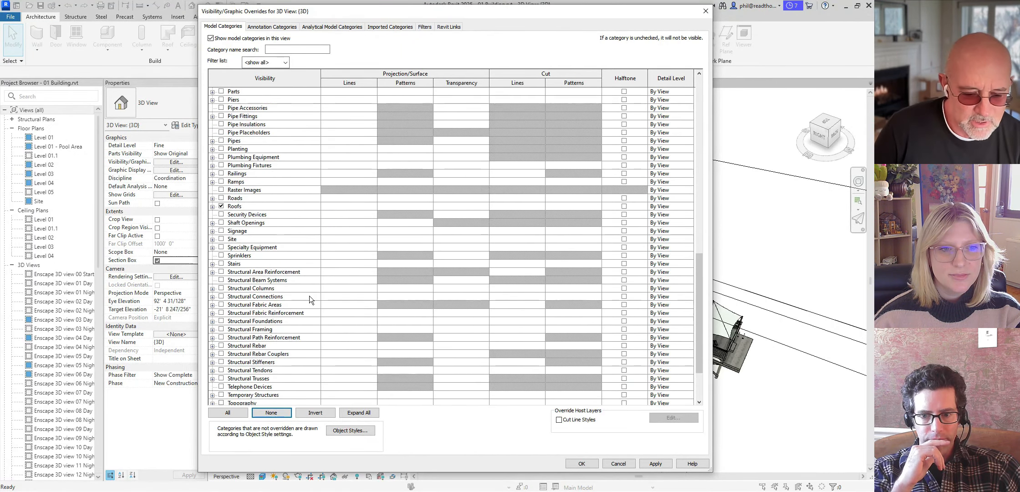
scroll(309, 294, "up", 7)
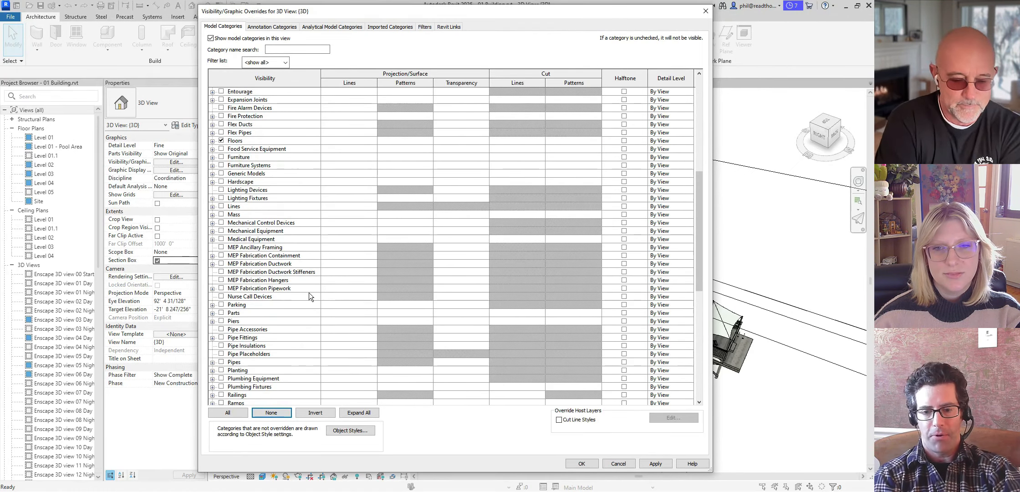
scroll(288, 282, "up", 2)
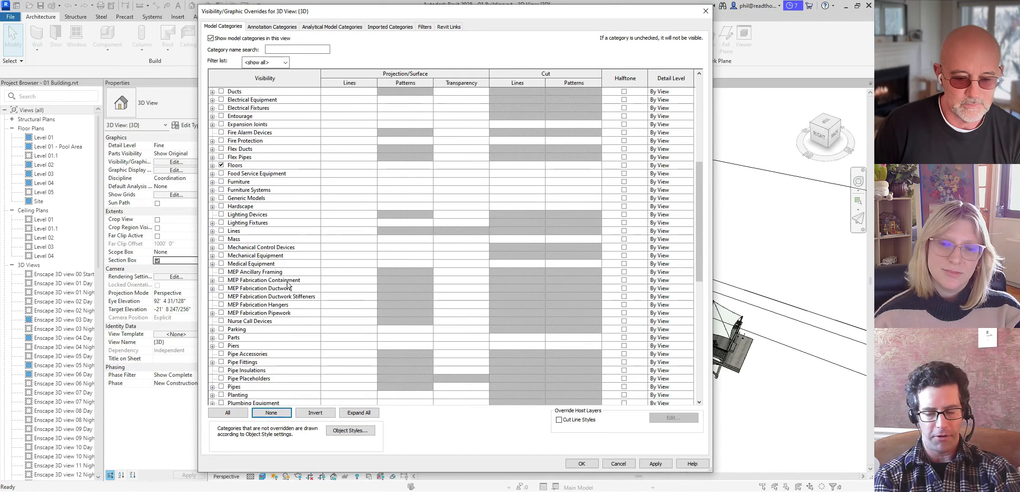
scroll(287, 282, "up", 6)
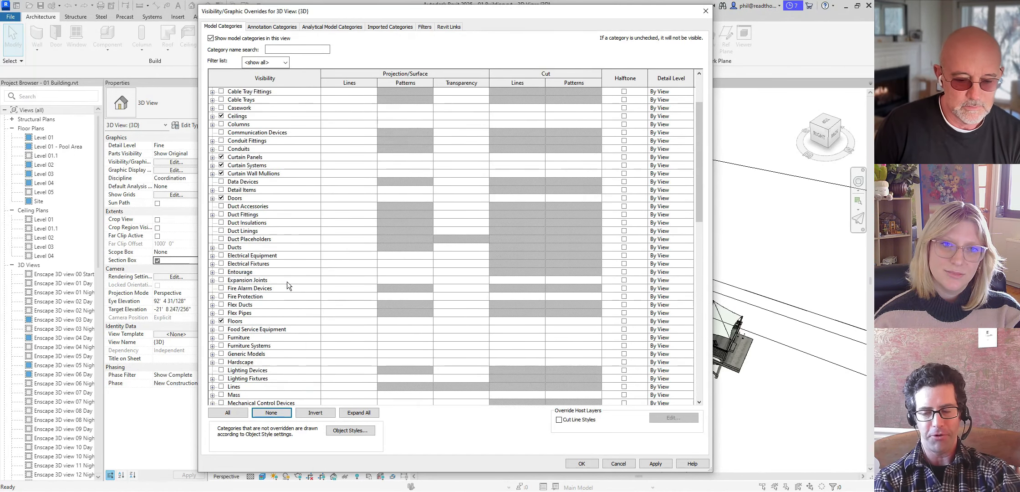
Step: Review the full list of checked model categories and apply the visibility overrides to the 3D view
scroll(287, 282, "up", 2)
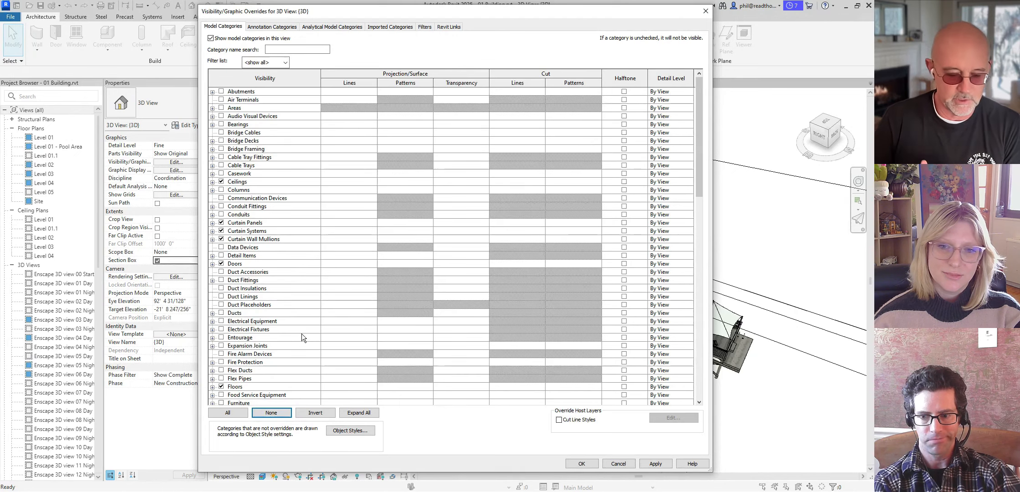
scroll(294, 345, "down", 2)
scroll(294, 345, "down", 5)
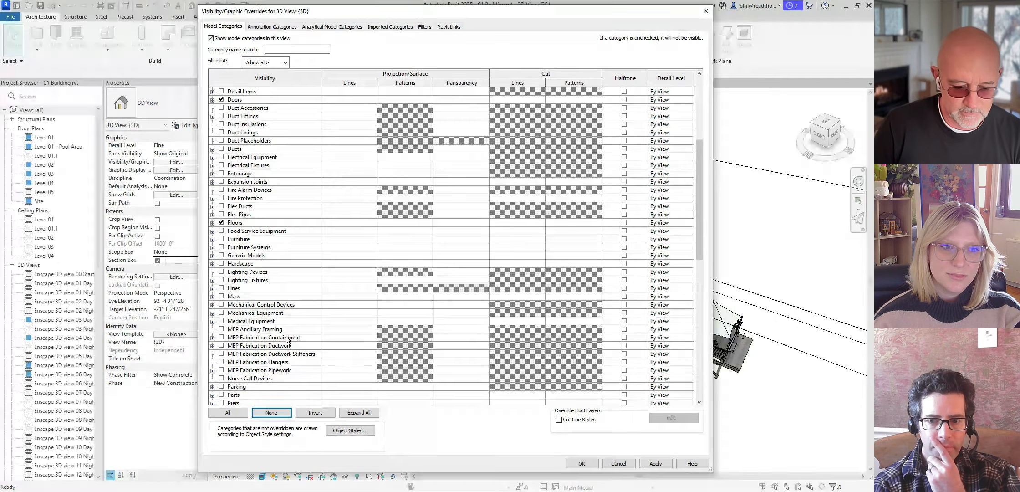
scroll(278, 341, "down", 4)
scroll(278, 338, "down", 8)
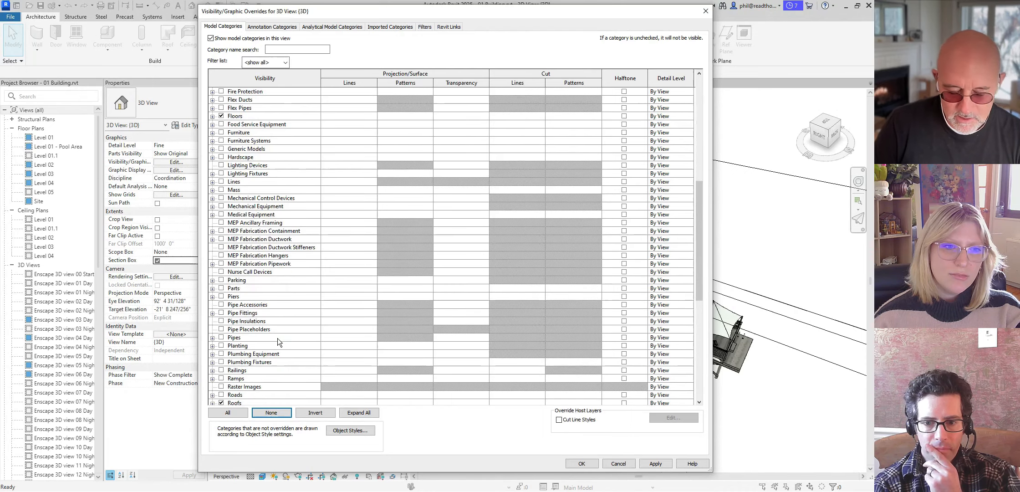
scroll(277, 340, "down", 2)
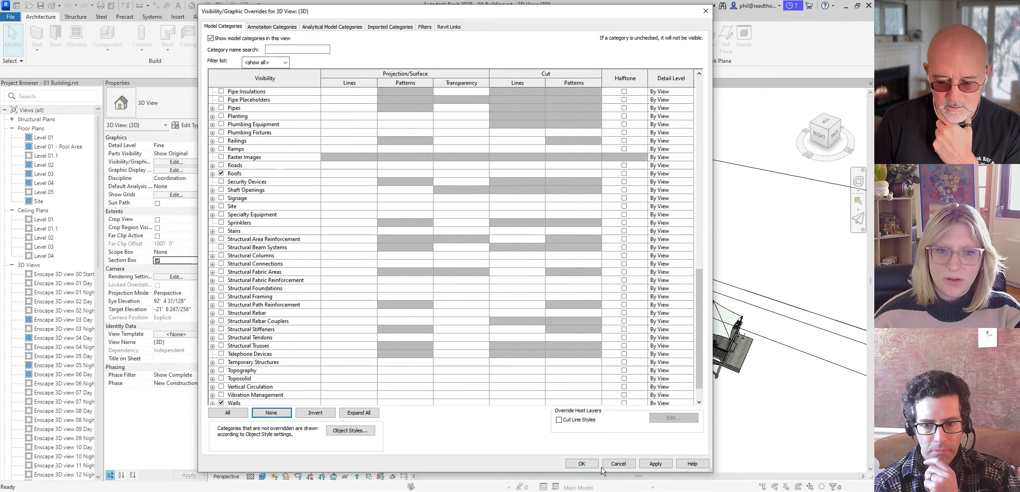
left_click(581, 464)
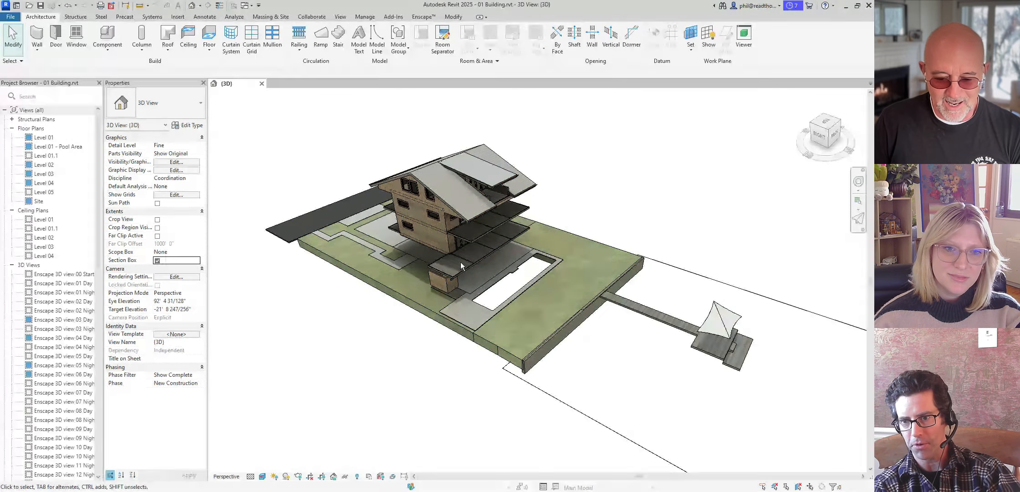
Step: Fit a section box around the building using its two opposite gable-end exterior walls, and clear the selection
scroll(460, 260, "up", 6)
middle_click_drag(542, 320, 538, 285, "shift")
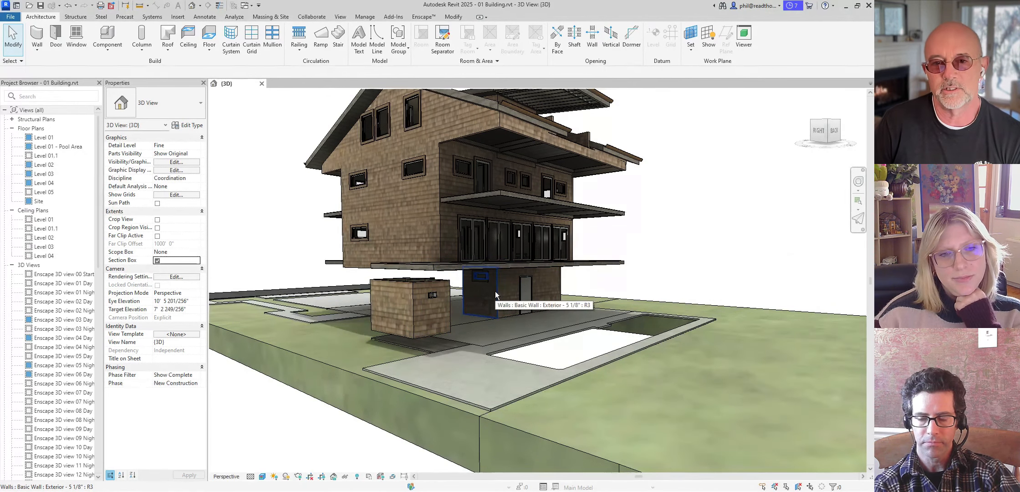
scroll(601, 286, "down", 3)
middle_click_drag(602, 286, 692, 245, "shift")
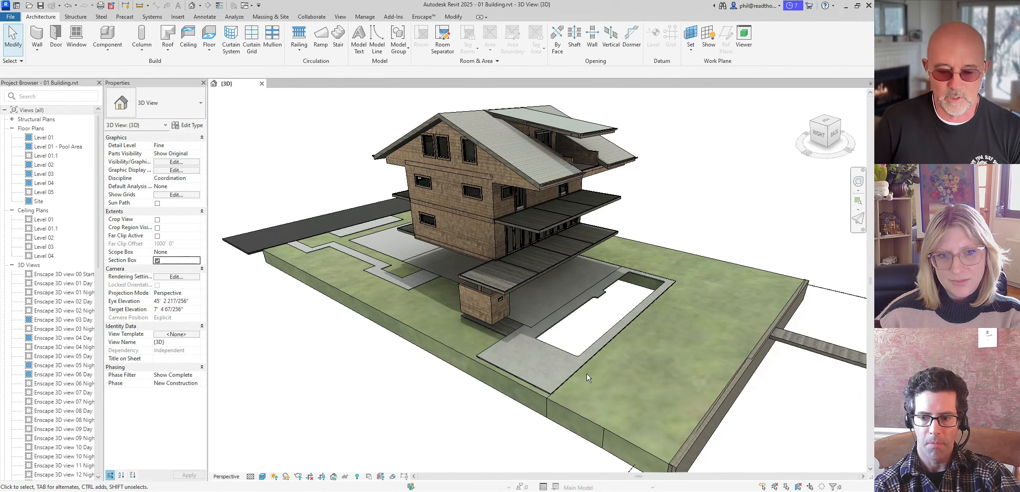
left_click(467, 253)
middle_click_drag(737, 198, 533, 299, "shift")
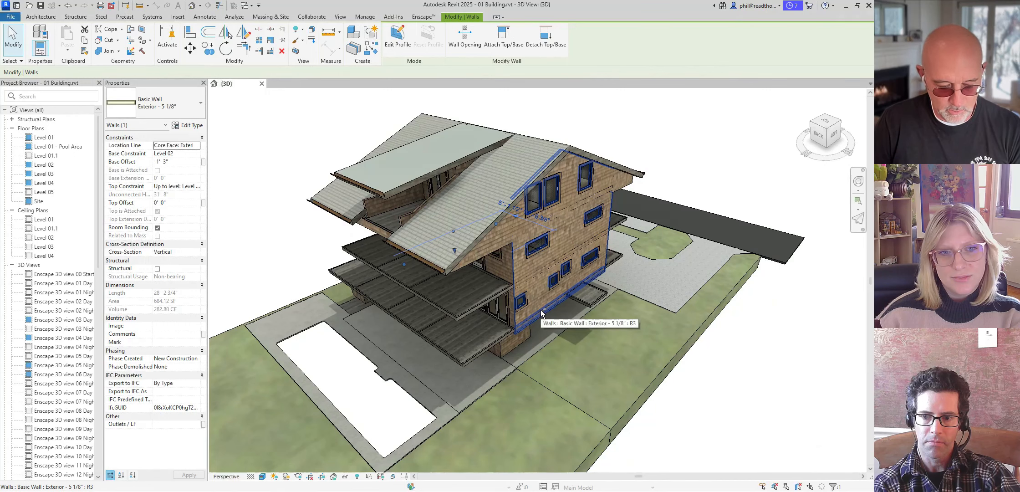
left_click(541, 312, "ctrl")
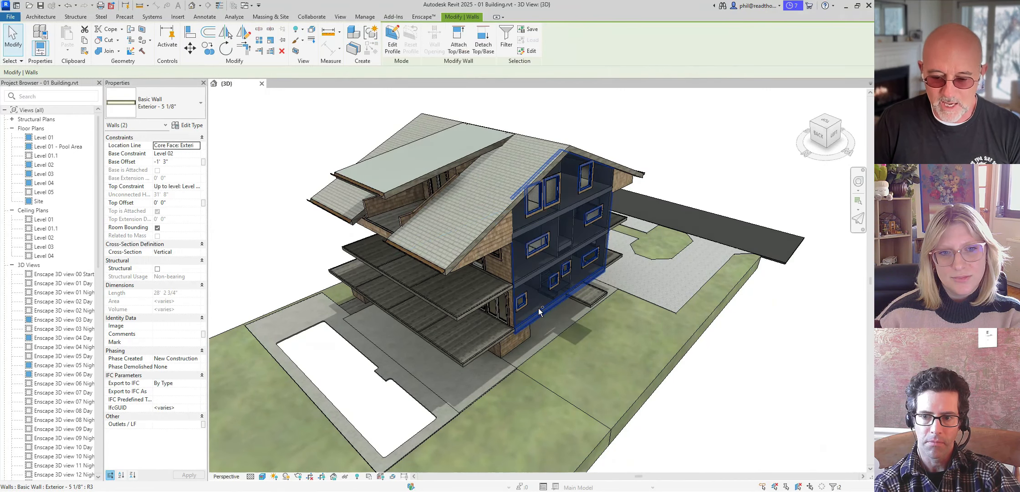
key("b")
key("x")
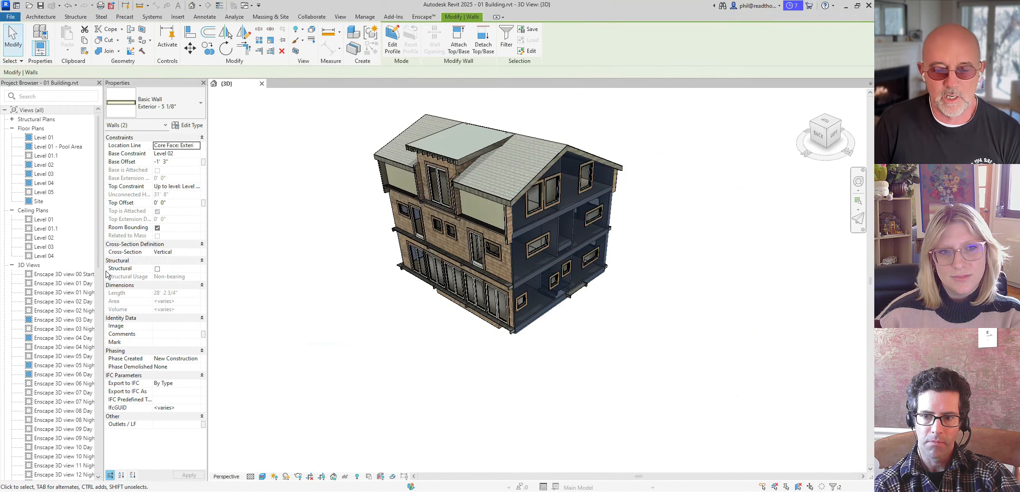
key("Escape")
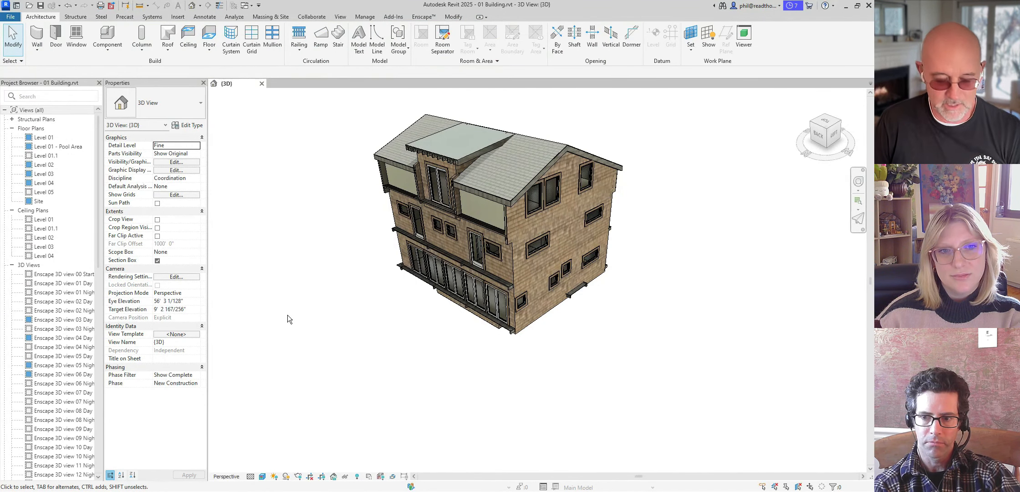
Step: Examine the section-boxed building from below and around its gable and glazed facades
middle_click_drag(311, 327, 459, 187, "shift")
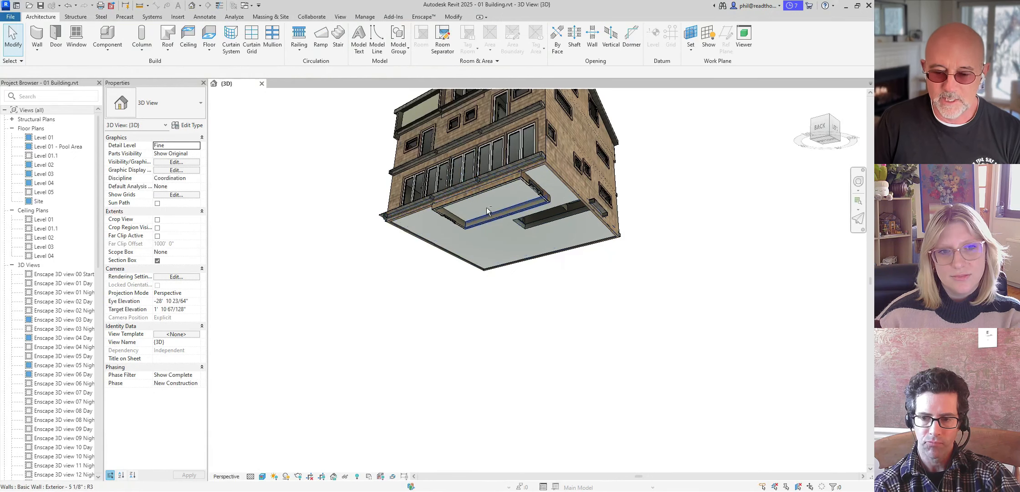
middle_click_drag(260, 212, 478, 329, "shift")
scroll(615, 201, "up", 4)
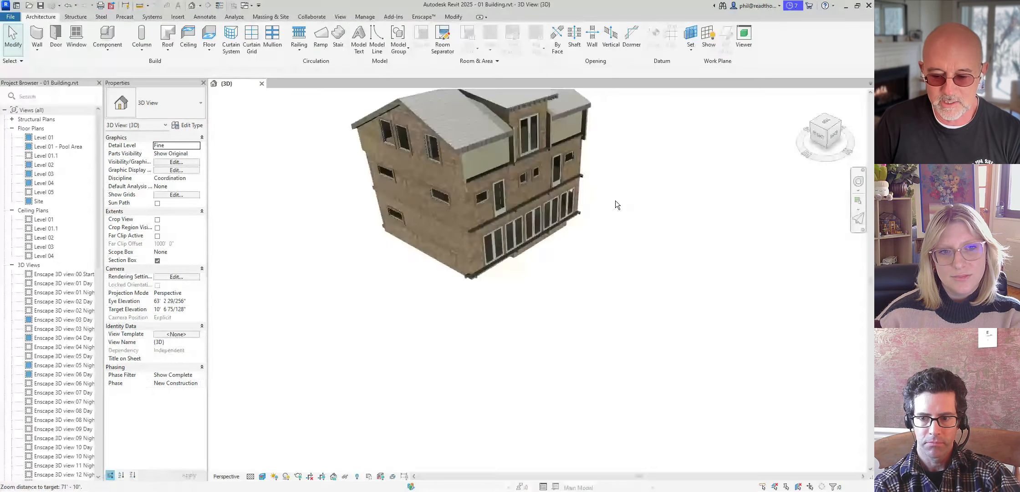
middle_click_drag(616, 203, 770, 426)
scroll(596, 224, "down", 2)
scroll(592, 205, "down", 2)
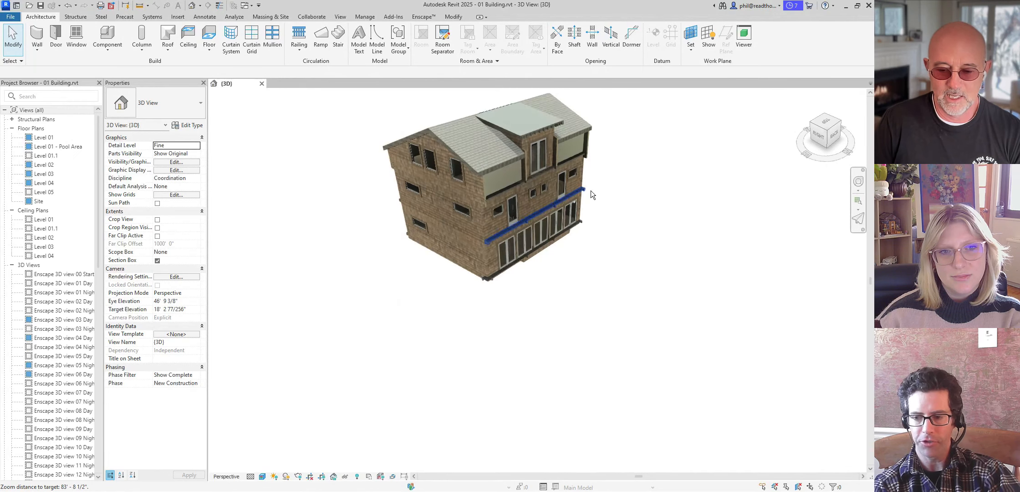
middle_click_drag(591, 190, 633, 172, "shift")
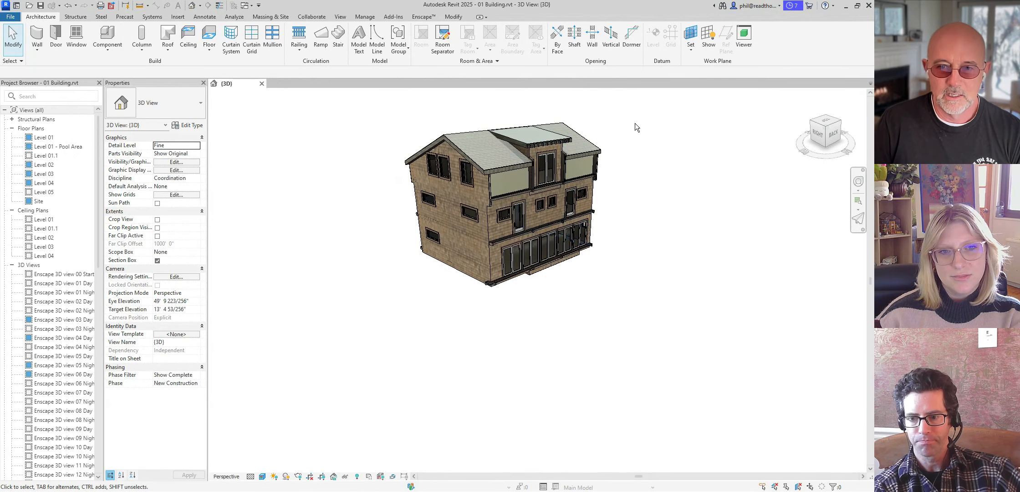
scroll(635, 127, "up", 3)
middle_click_drag(607, 258, 595, 247, "shift")
Step: Switch to the Enscape window and examine the isolated building up close beside the Impact dashboard
key("alt+Tab")
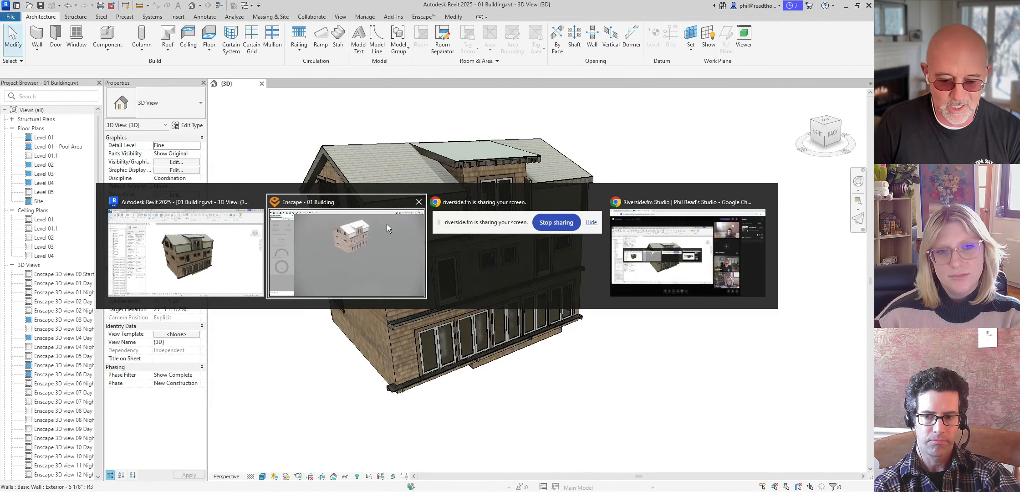
left_click(378, 254)
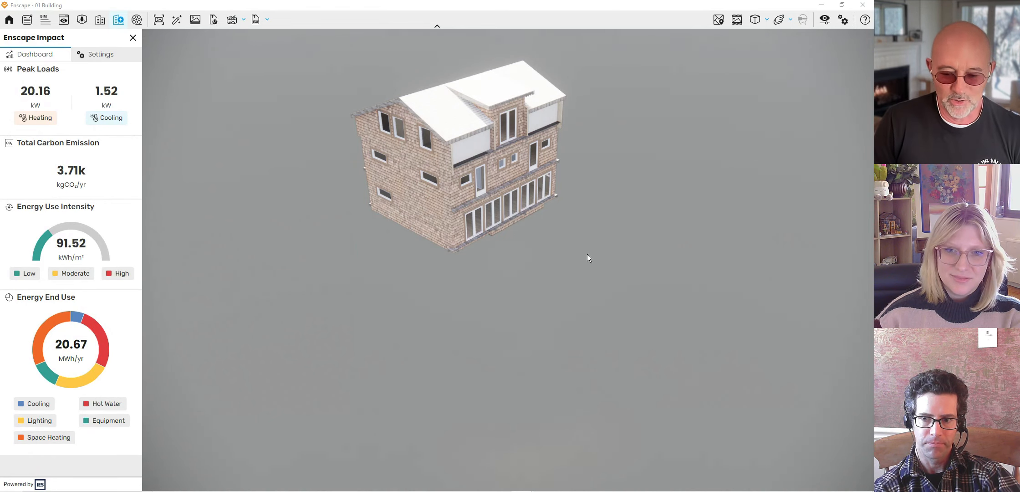
left_click_drag(579, 271, 509, 221)
scroll(509, 222, "up", 6)
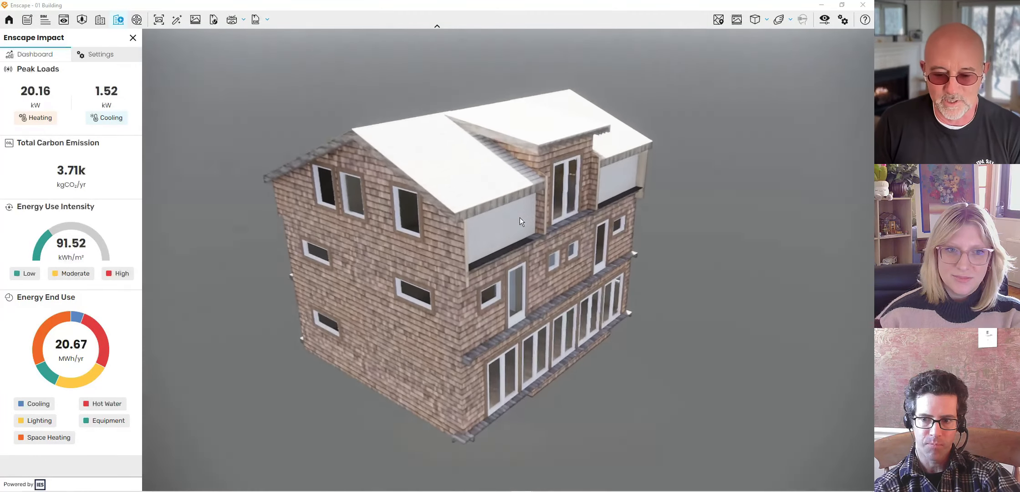
right_click_drag(520, 217, 474, 246)
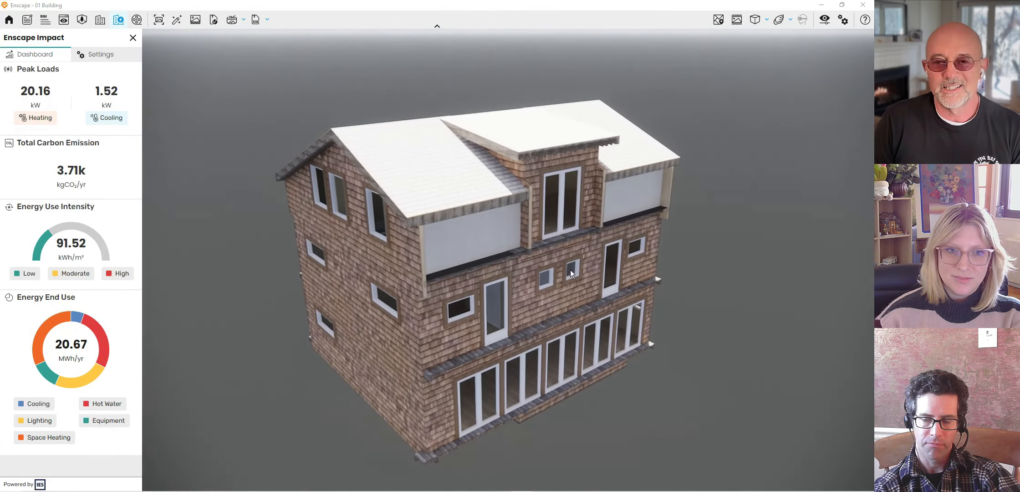